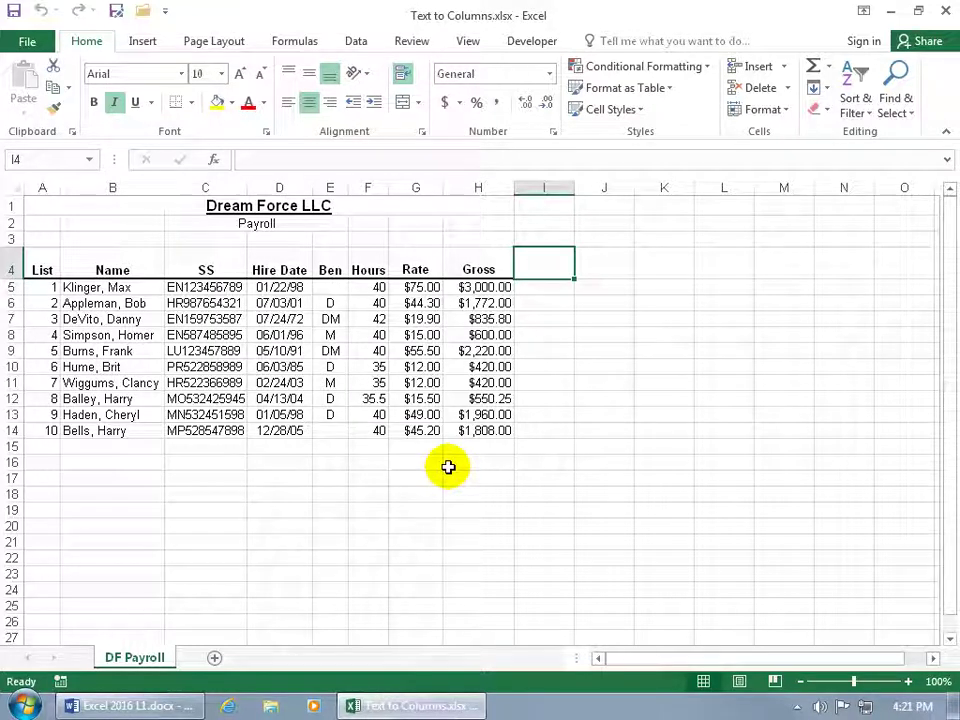
# Step: Insert a blank column between the Name and SS columns
pyautogui.click(129, 289)
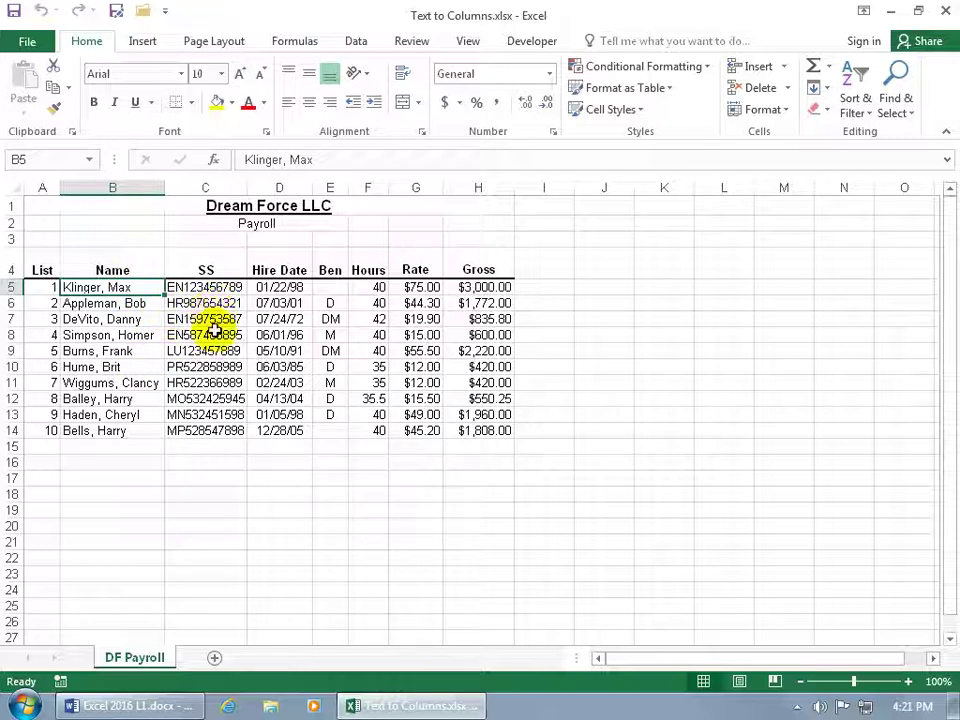
pyautogui.rightClick(205, 187)
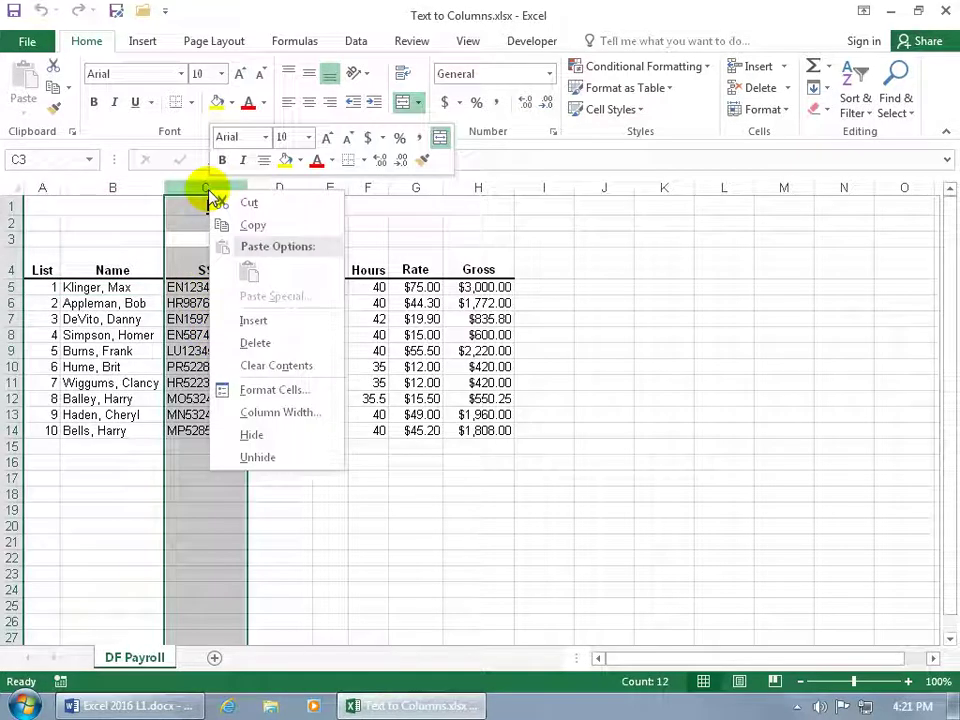
pyautogui.click(255, 320)
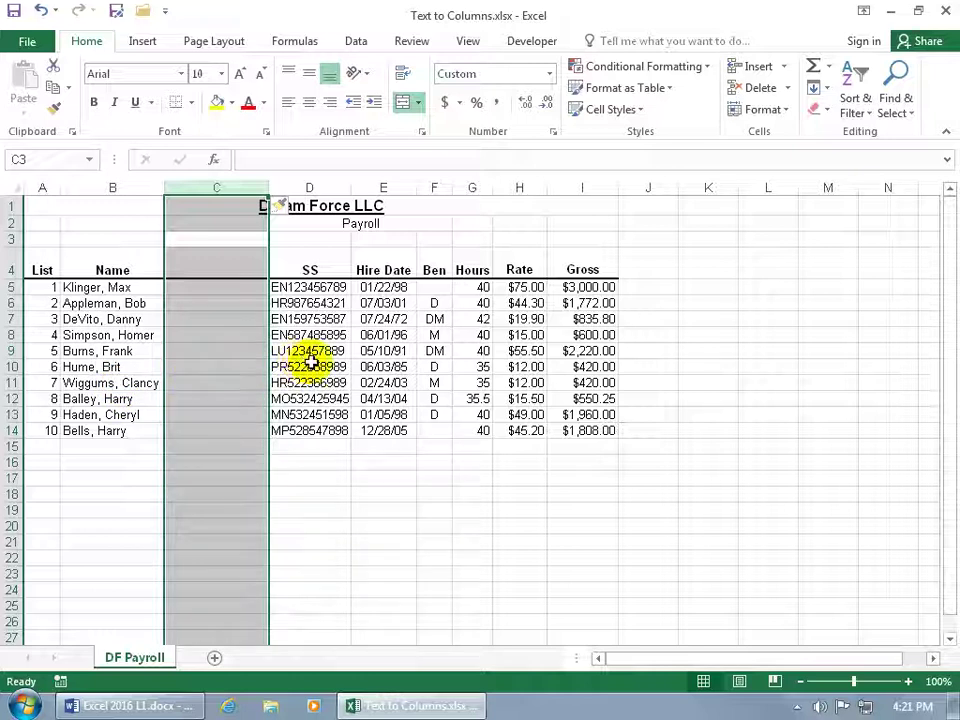
# Step: Insert a second blank column before the SS column and undo that insertion
pyautogui.rightClick(312, 188)
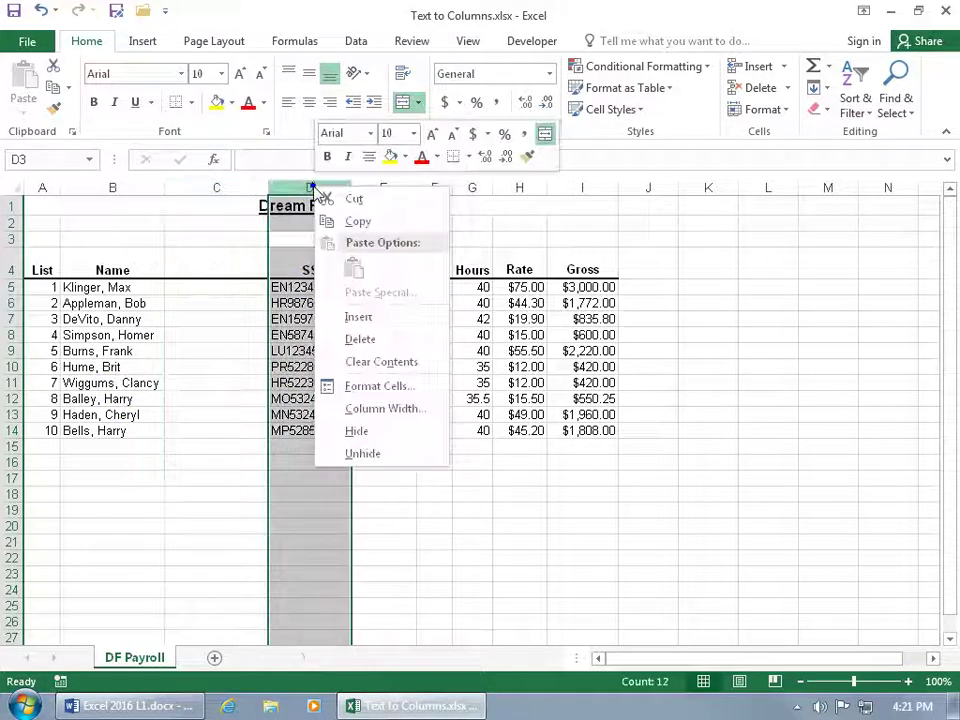
pyautogui.click(357, 318)
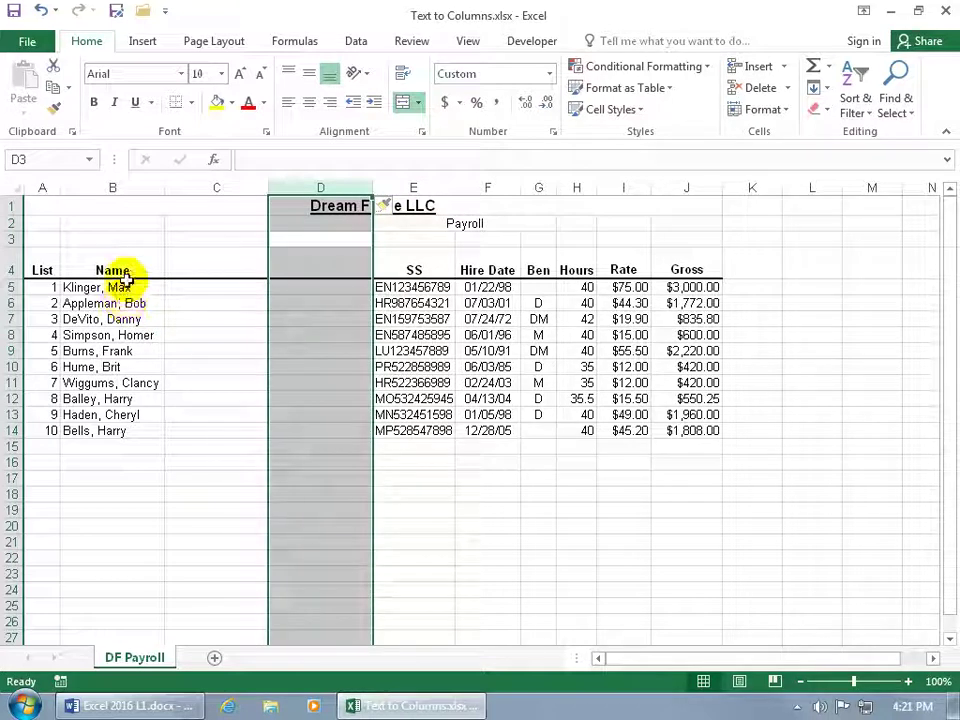
pyautogui.click(41, 10)
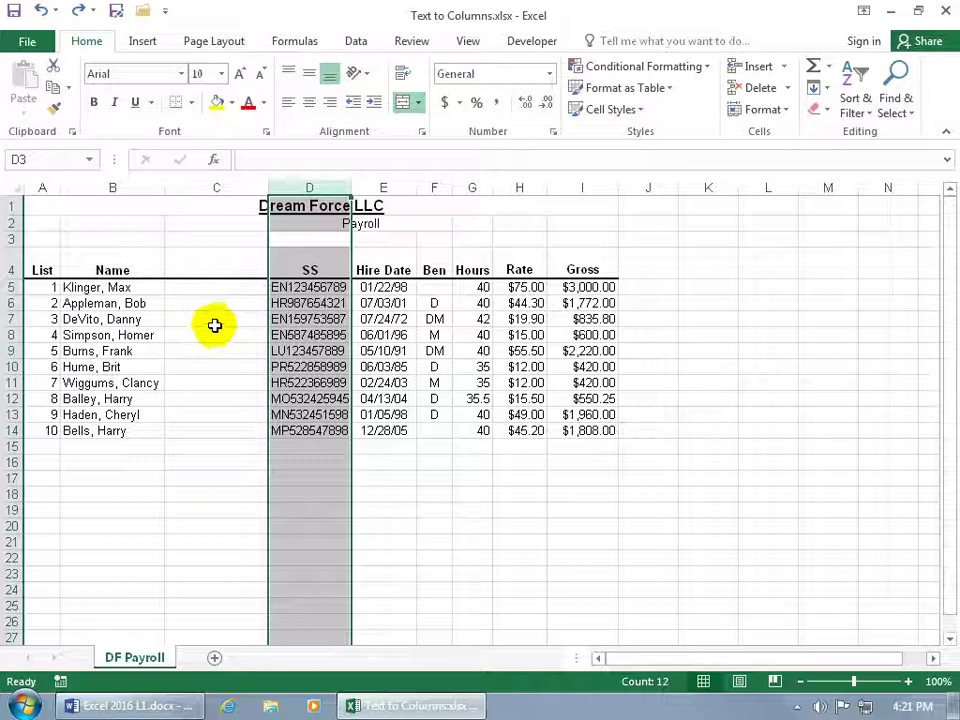
# Step: Start a Text to Columns conversion on the names in B5:B14 with the Delimited data type and proceed to the delimiters
pyautogui.moveTo(120, 287); pyautogui.dragTo(112, 430)
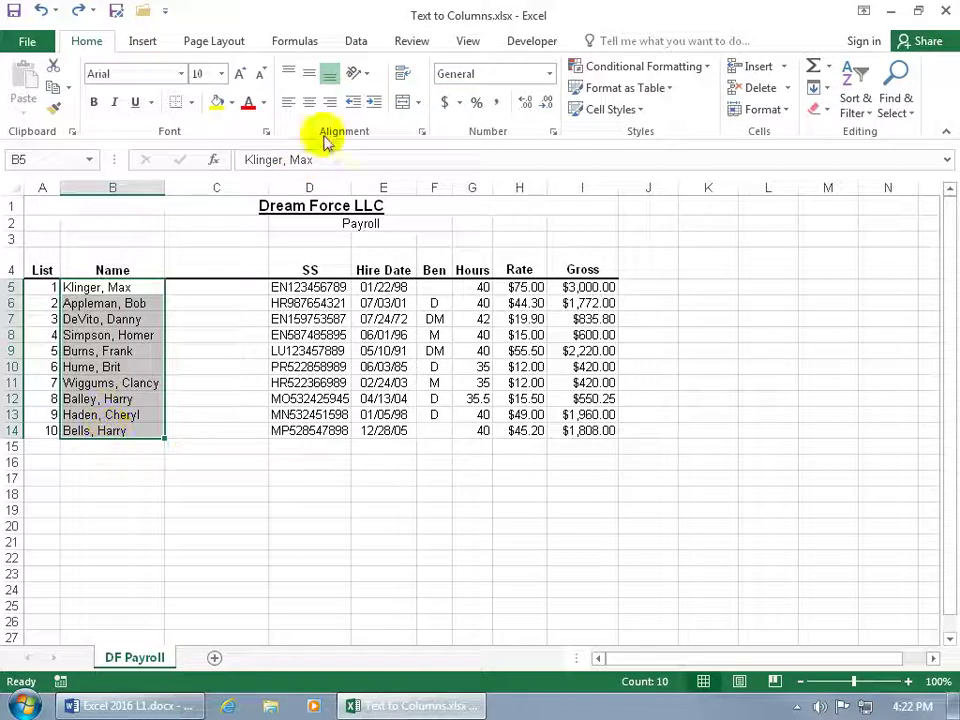
pyautogui.click(357, 44)
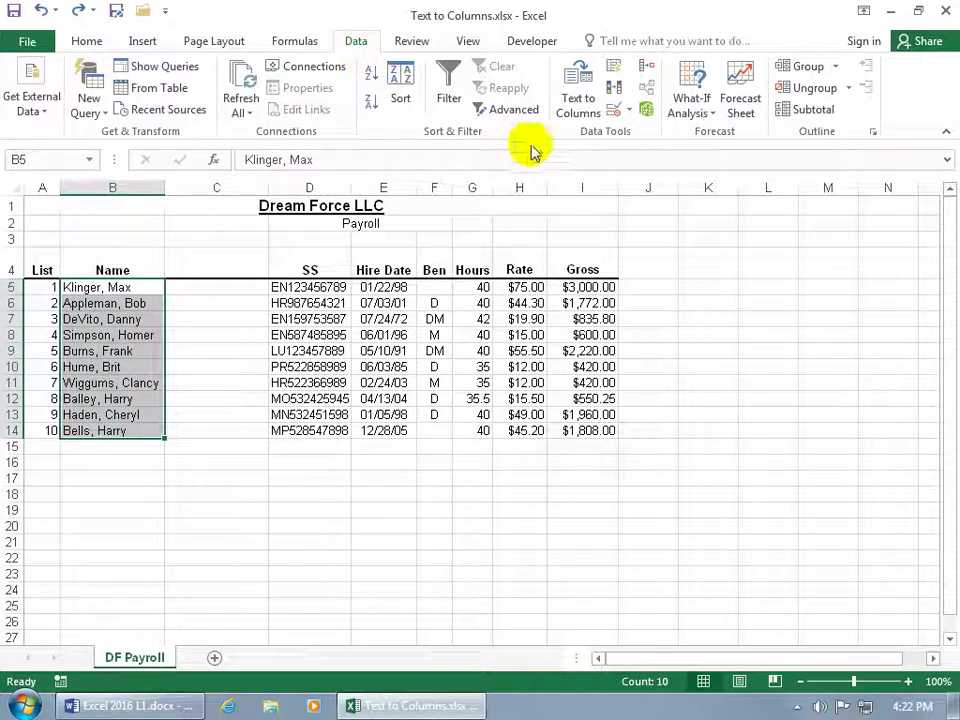
pyautogui.click(575, 112)
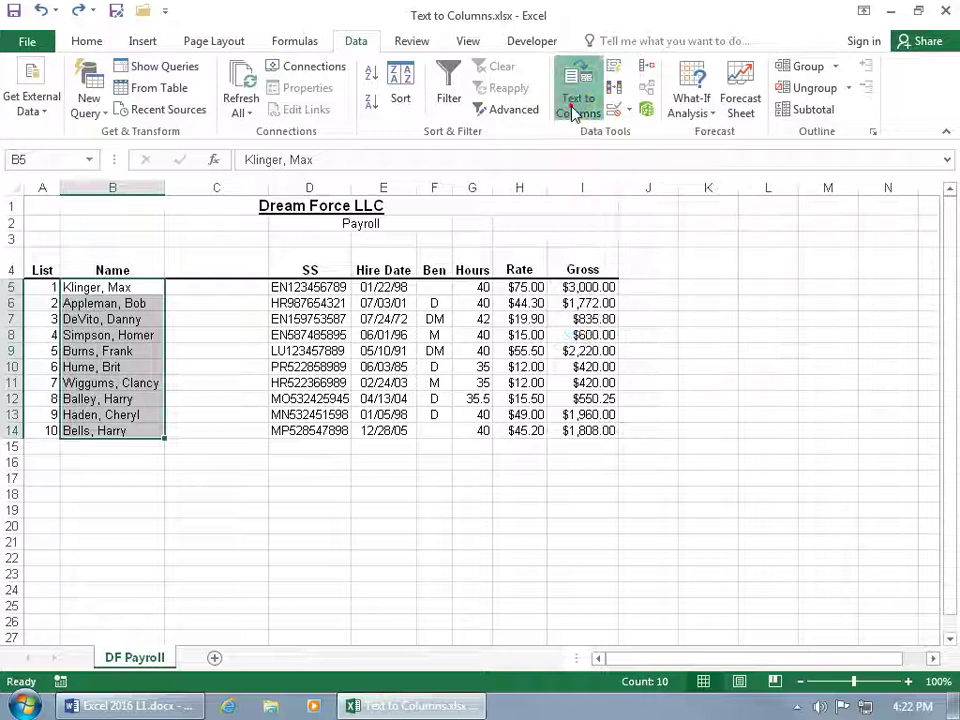
pyautogui.moveTo(493, 222); pyautogui.dragTo(485, 243)
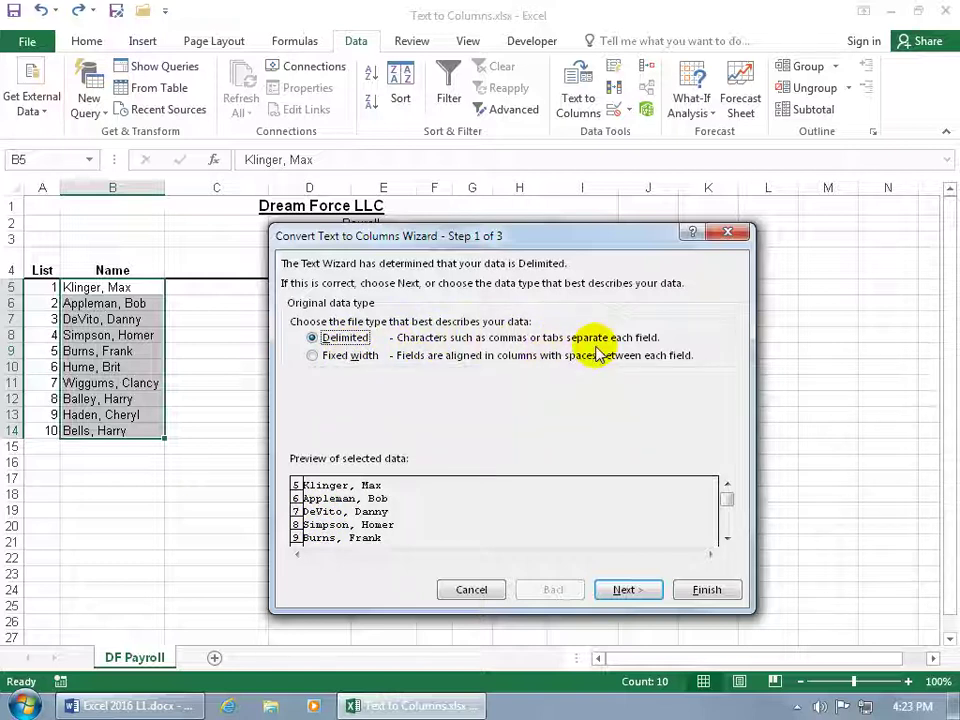
pyautogui.click(624, 590)
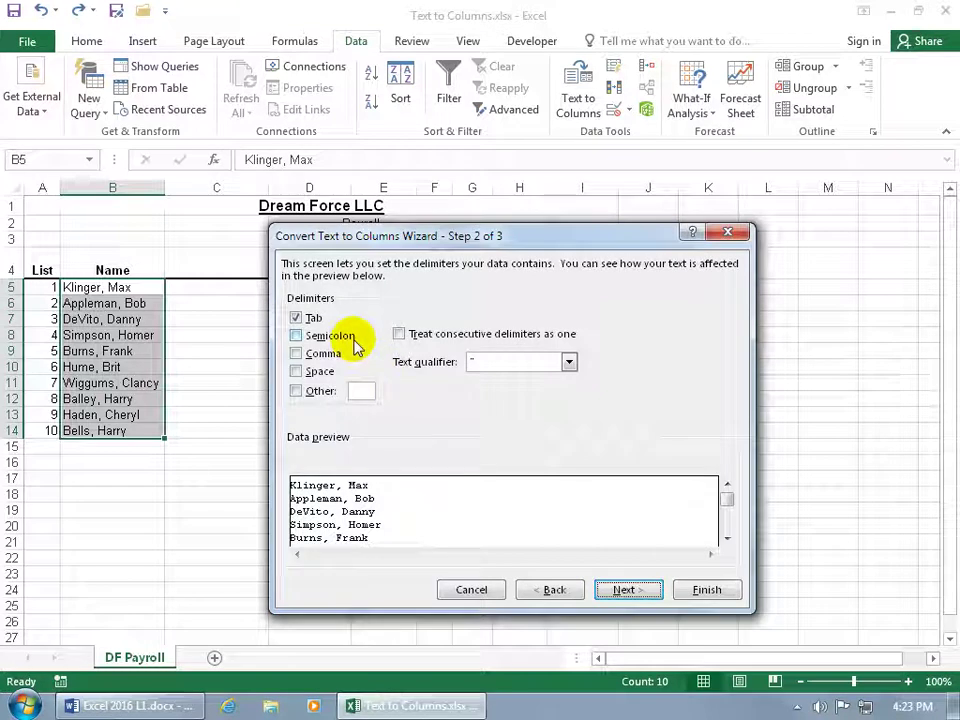
# Step: Replace the Tab delimiter with Comma and Space as the delimiters for the names
pyautogui.click(300, 320)
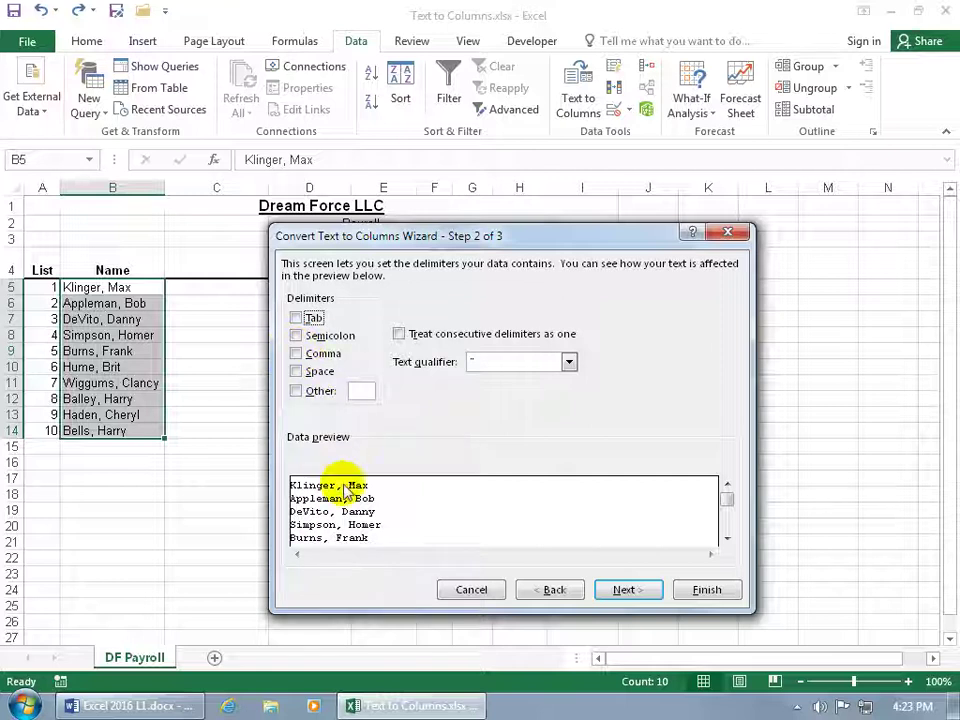
pyautogui.click(300, 353)
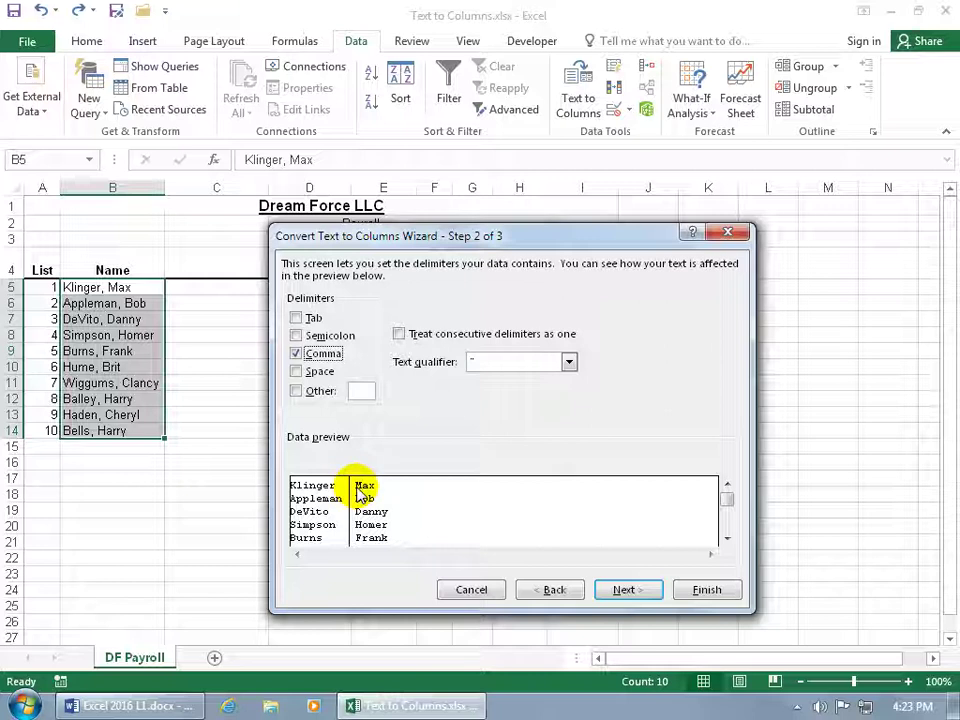
pyautogui.click(296, 371)
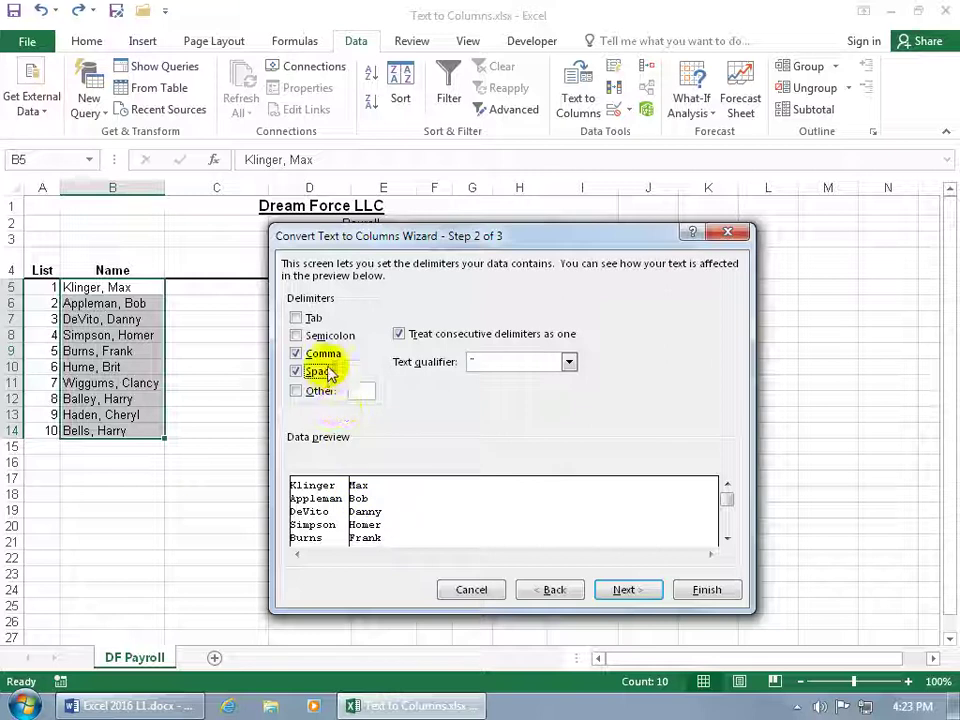
# Step: Try & as a custom Other delimiter and remove it again
pyautogui.click(319, 393)
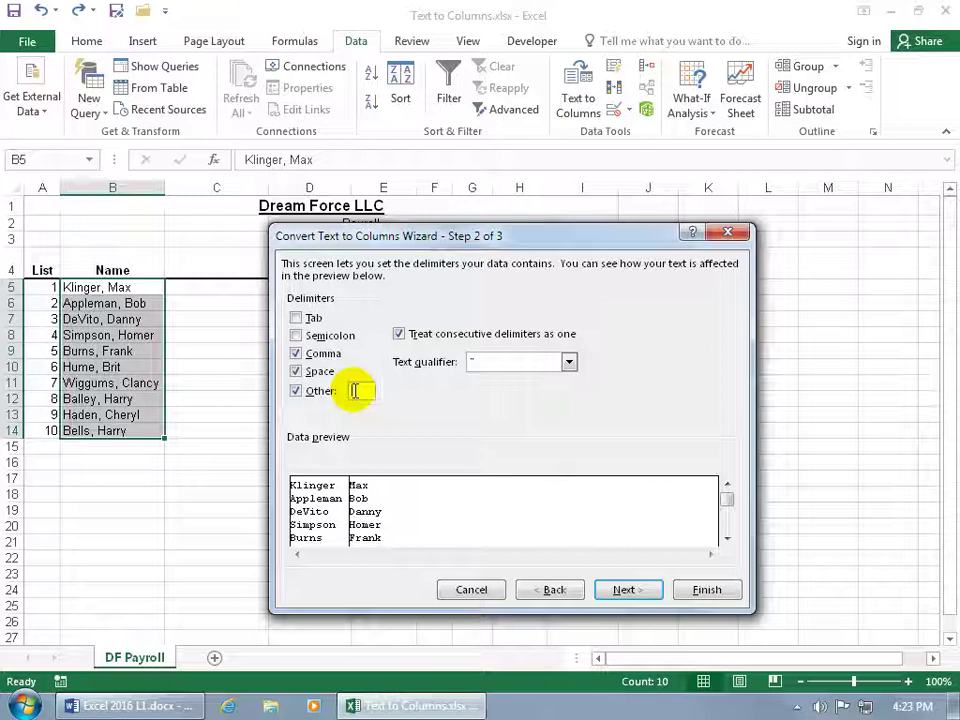
pyautogui.write('&')
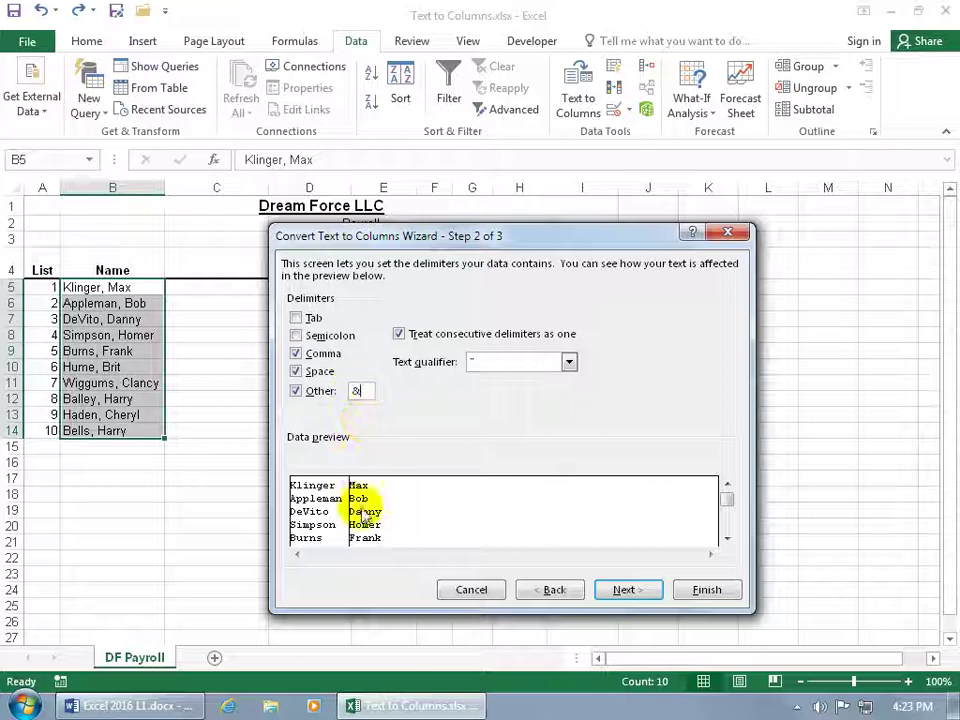
pyautogui.press('BackSpace')
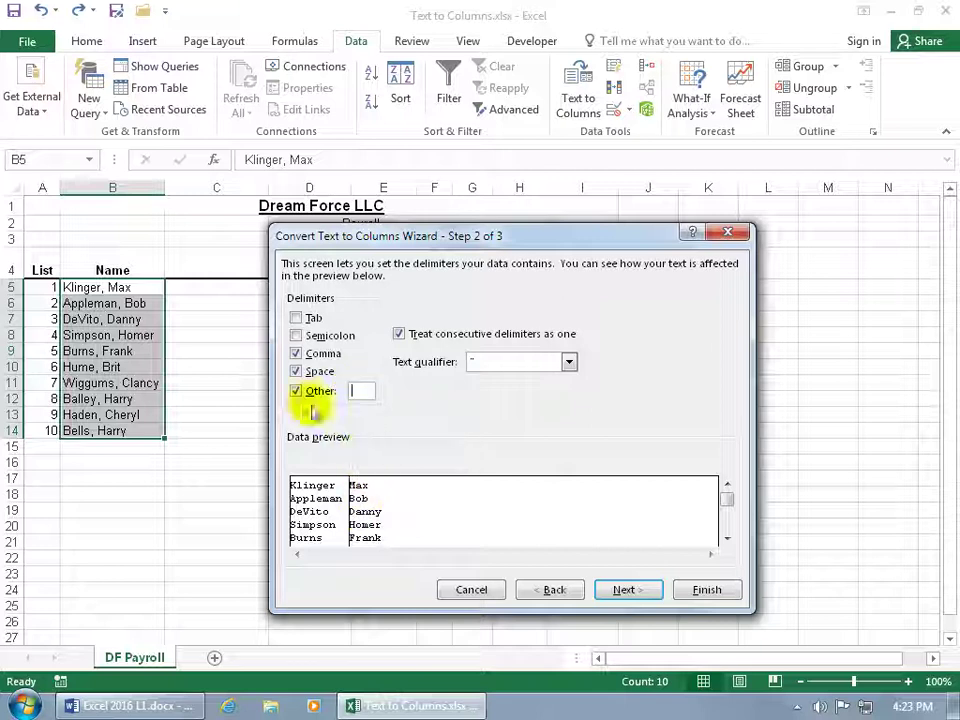
pyautogui.click(296, 391)
pyautogui.click(296, 391)
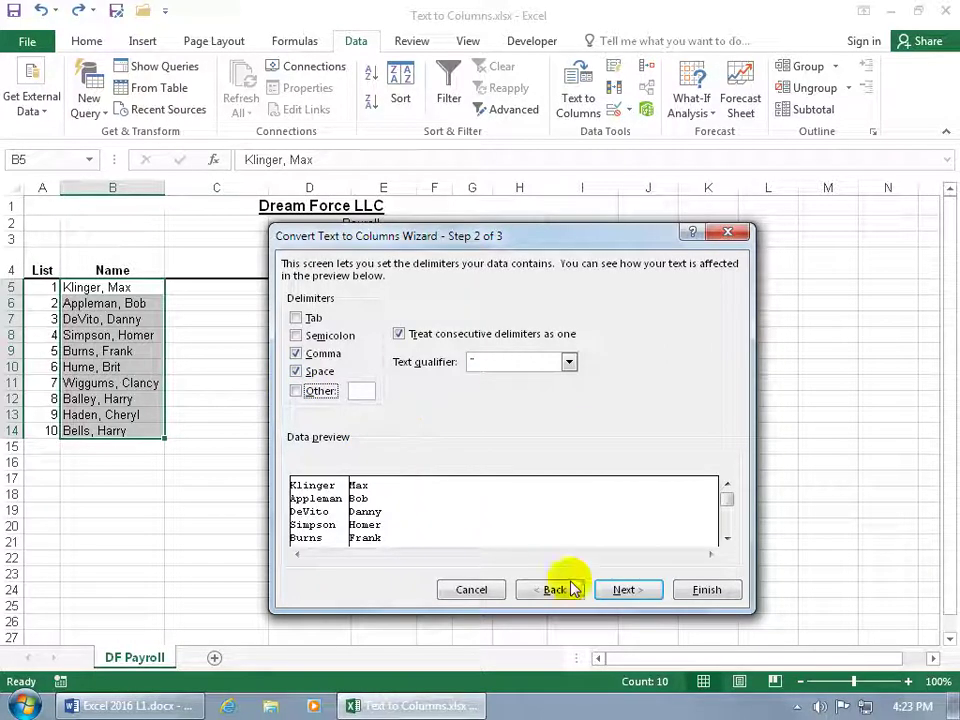
# Step: Proceed to the column data formats and set both resulting name columns to Text
pyautogui.click(624, 590)
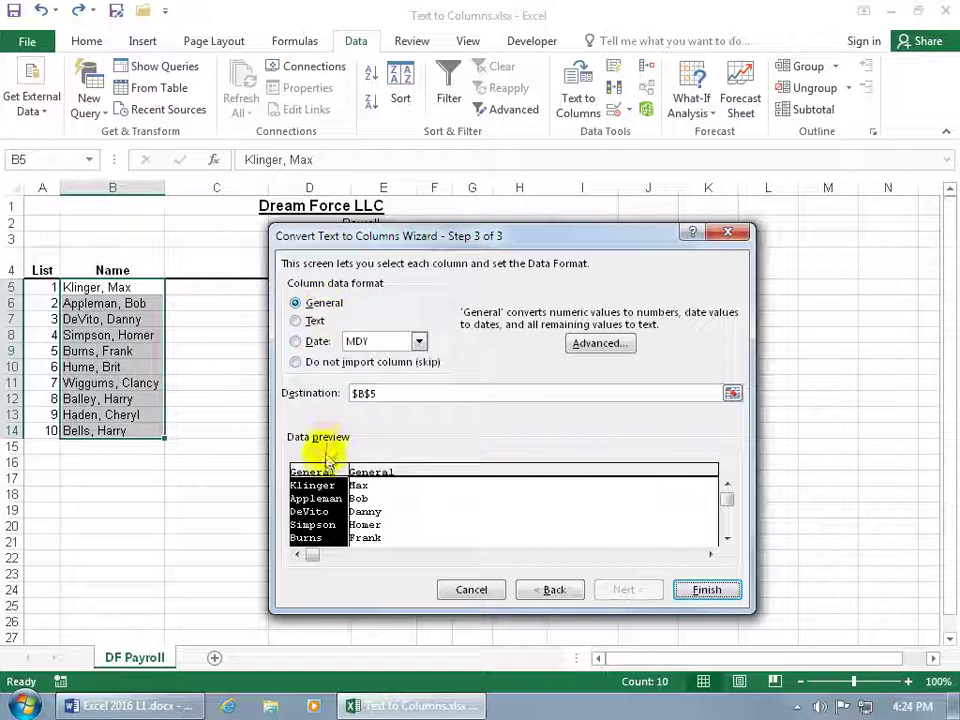
pyautogui.click(298, 321)
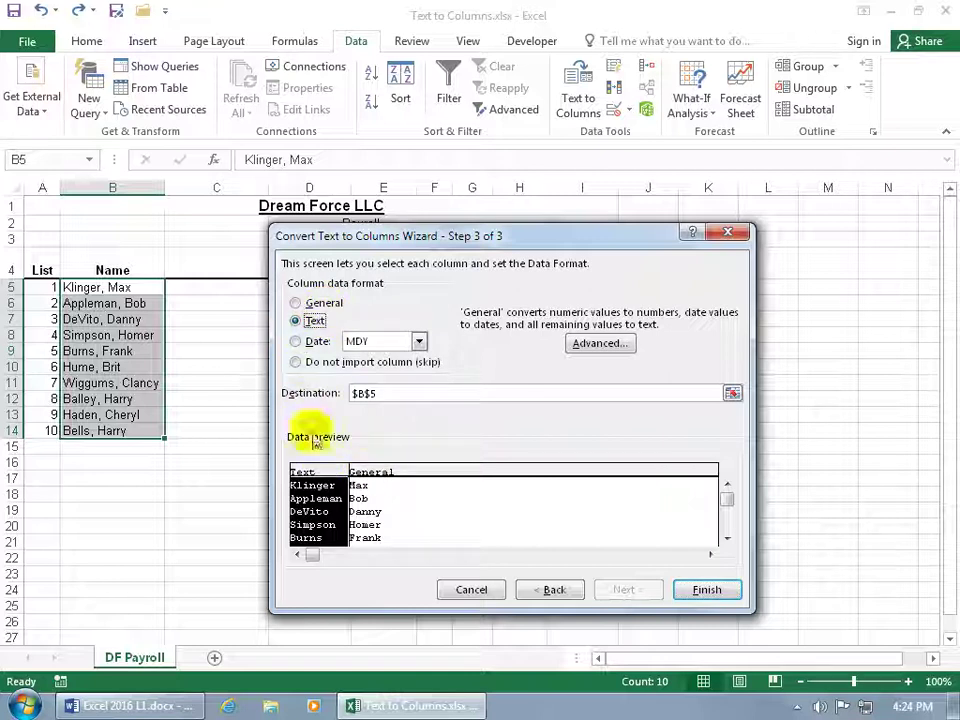
pyautogui.click(360, 485)
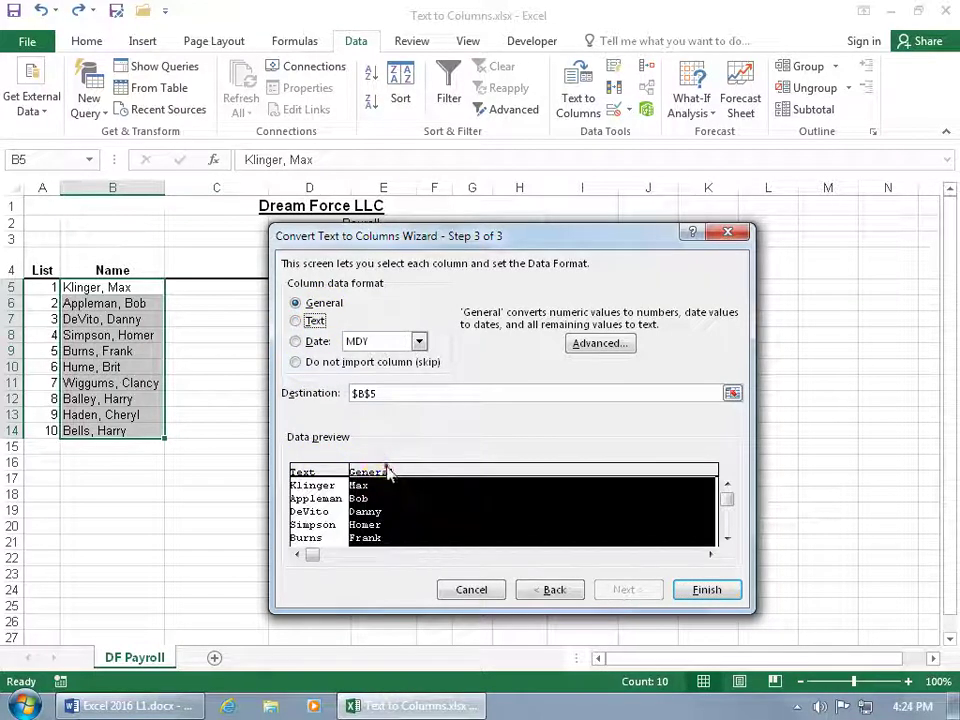
pyautogui.click(297, 321)
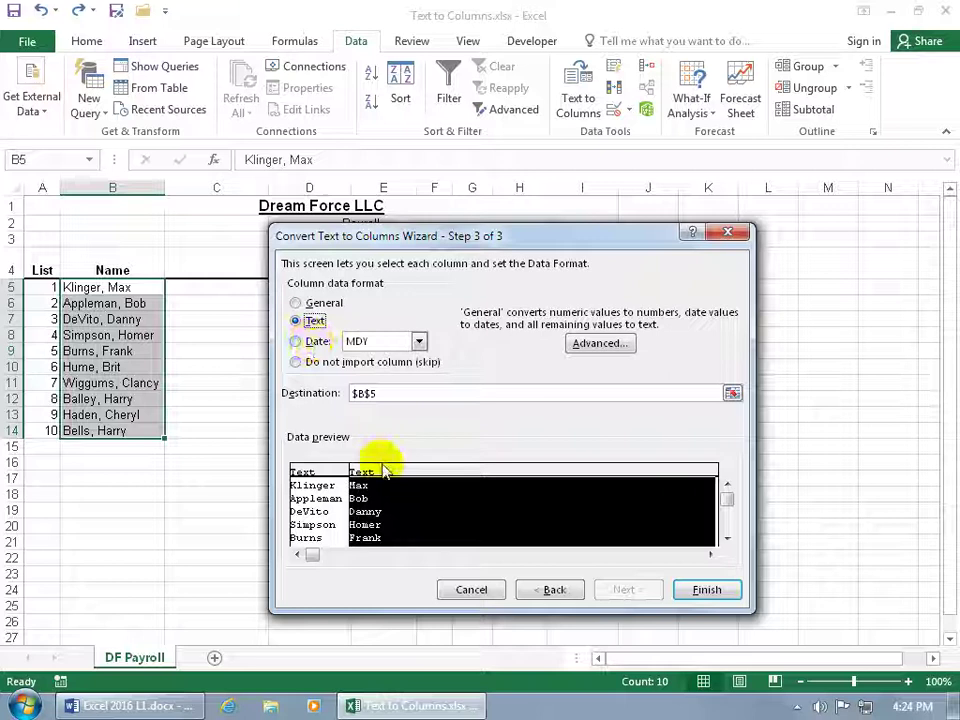
# Step: Set both name columns to the General data format and finish the conversion with destination $B$5
pyautogui.click(318, 478)
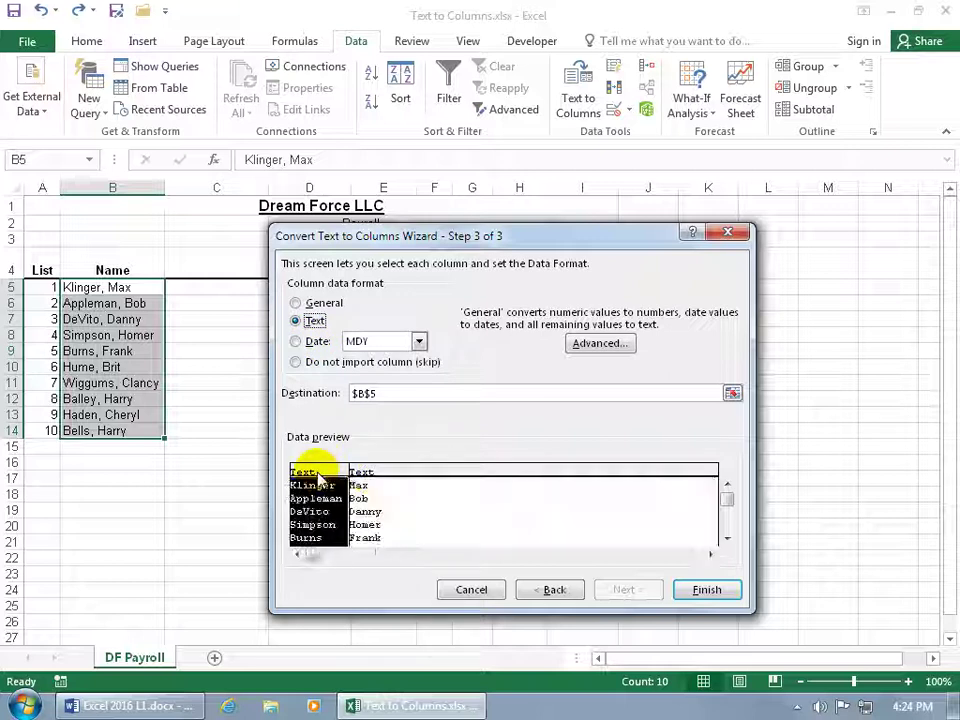
pyautogui.click(296, 303)
pyautogui.click(390, 474)
pyautogui.click(296, 303)
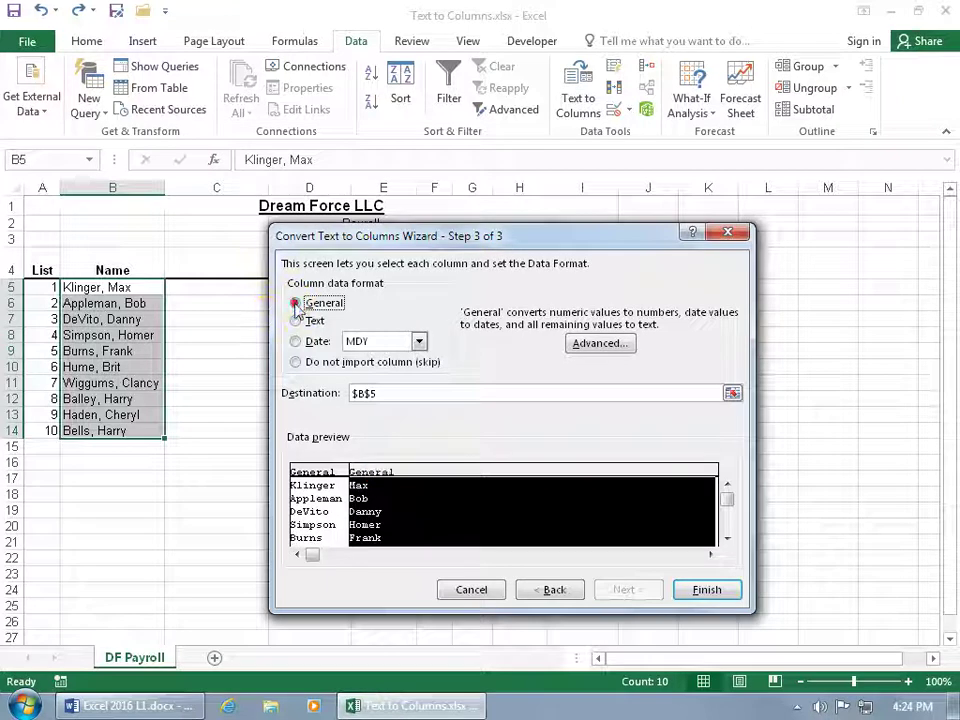
pyautogui.click(318, 480)
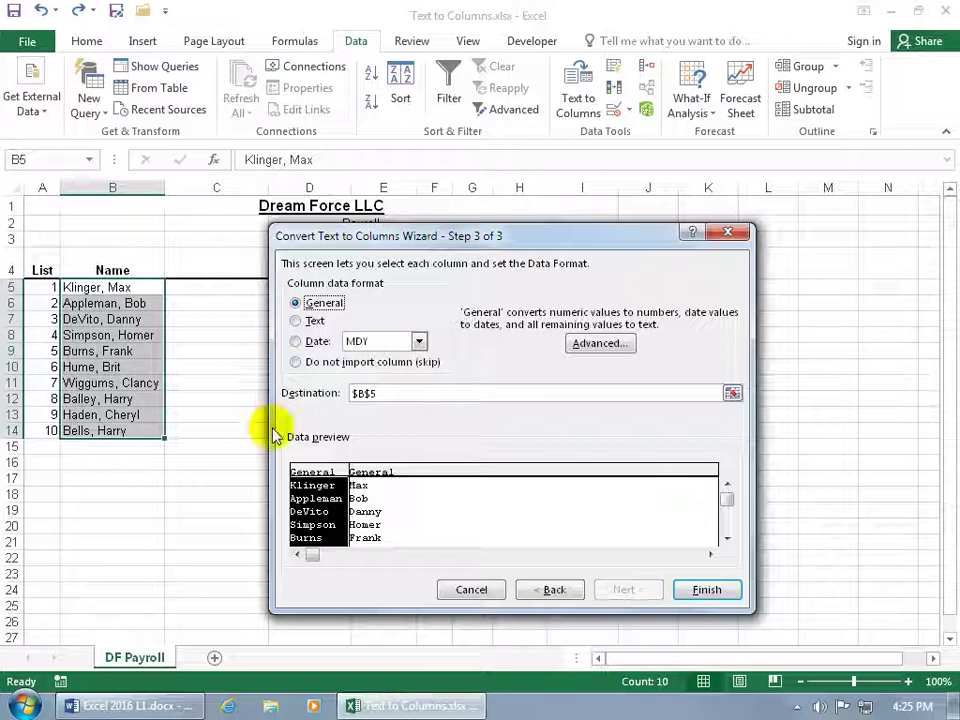
pyautogui.click(690, 593)
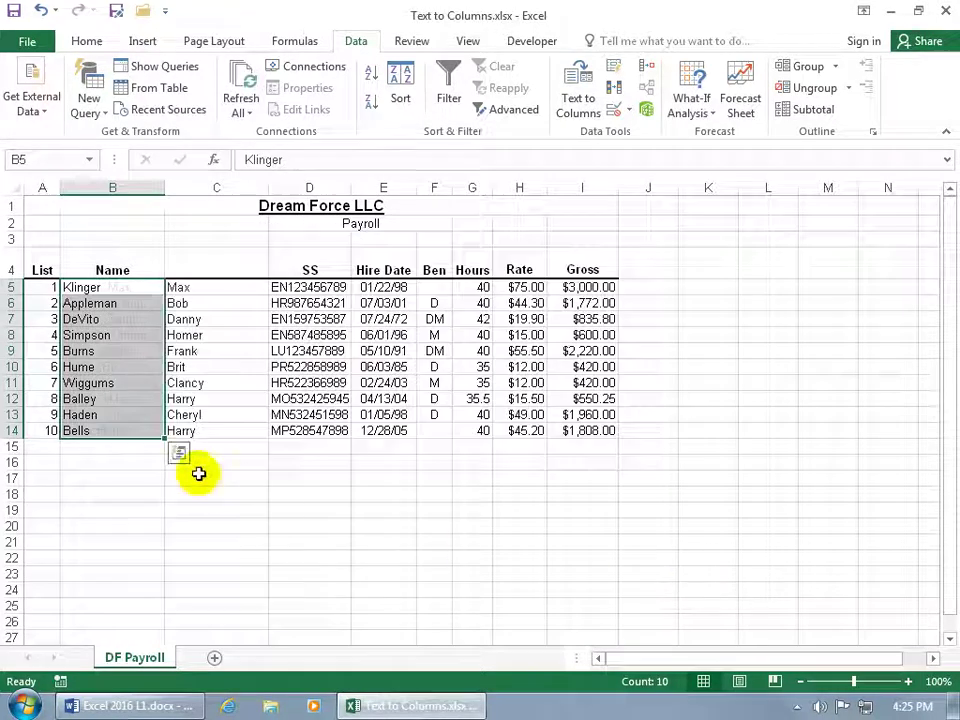
# Step: Undo the name split and use Flash Fill for the last names in column C, entering the first two in C5 and C6
pyautogui.click(220, 468)
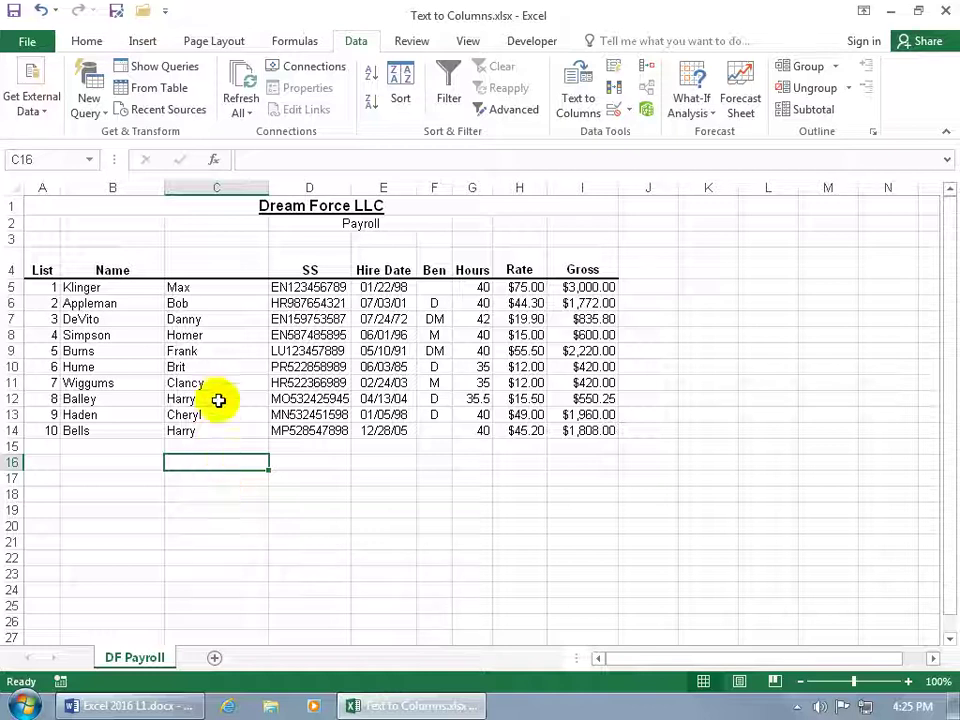
pyautogui.click(41, 10)
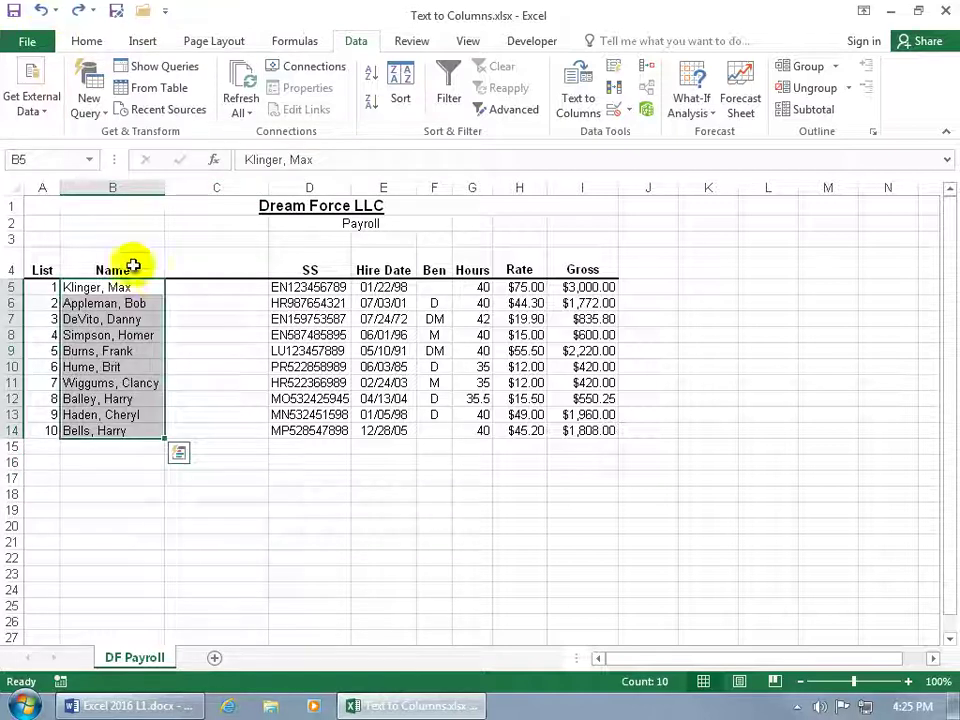
pyautogui.click(208, 287)
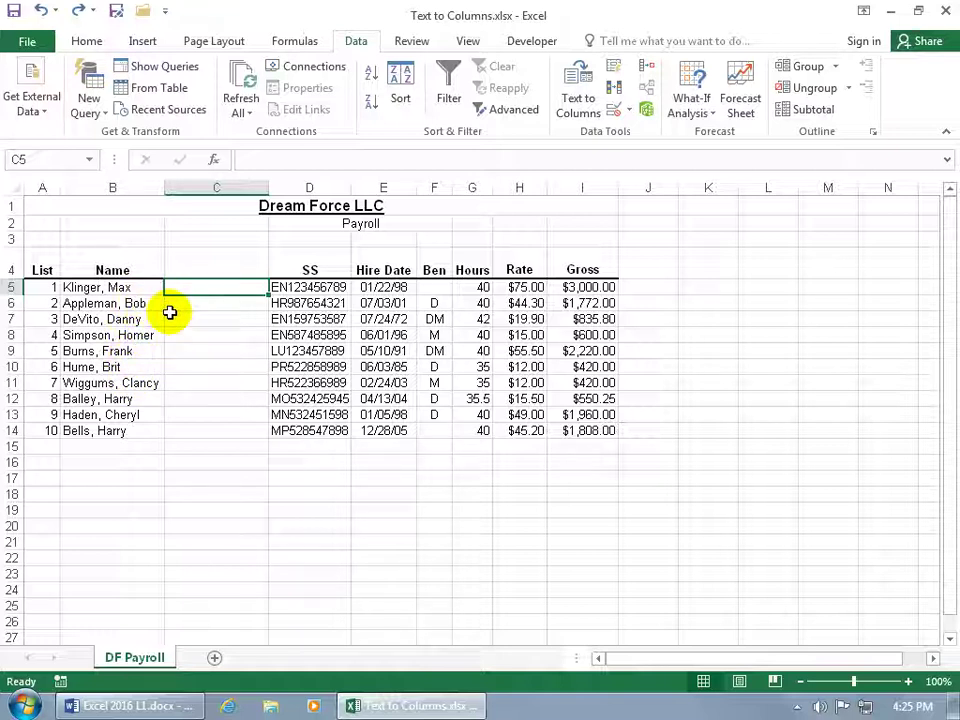
pyautogui.write('Klinger')
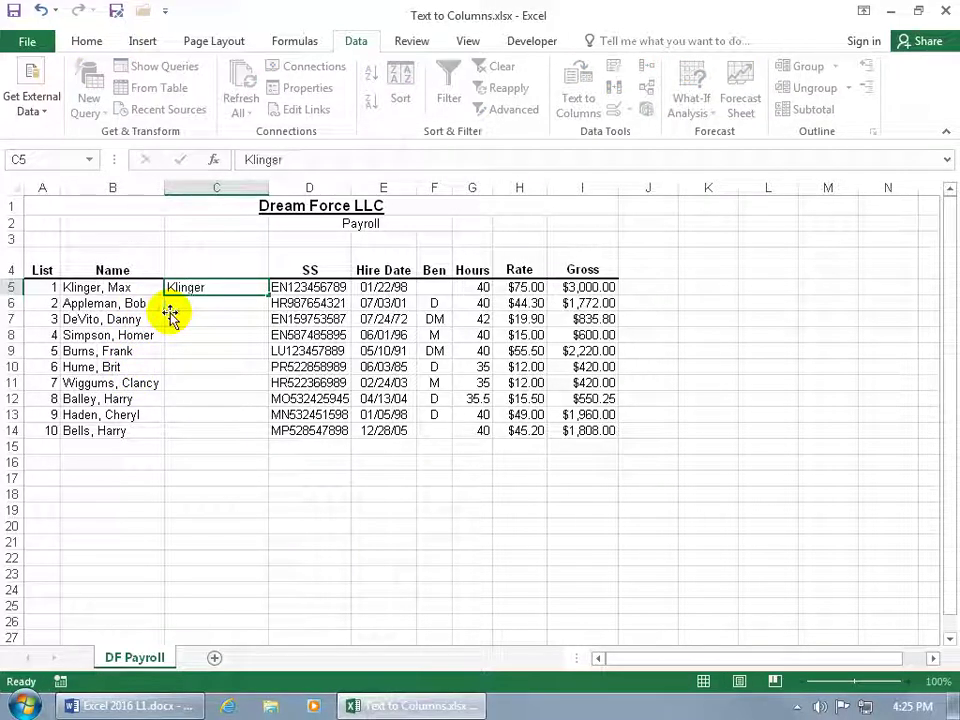
pyautogui.press('Down')
pyautogui.write('Appleman')
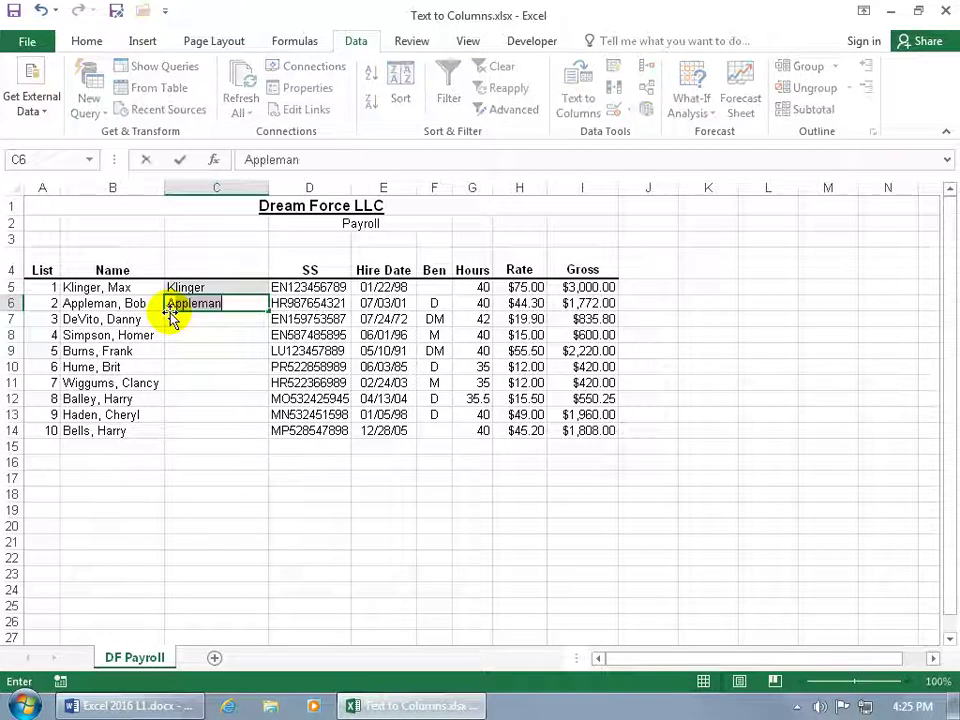
pyautogui.press('Return')
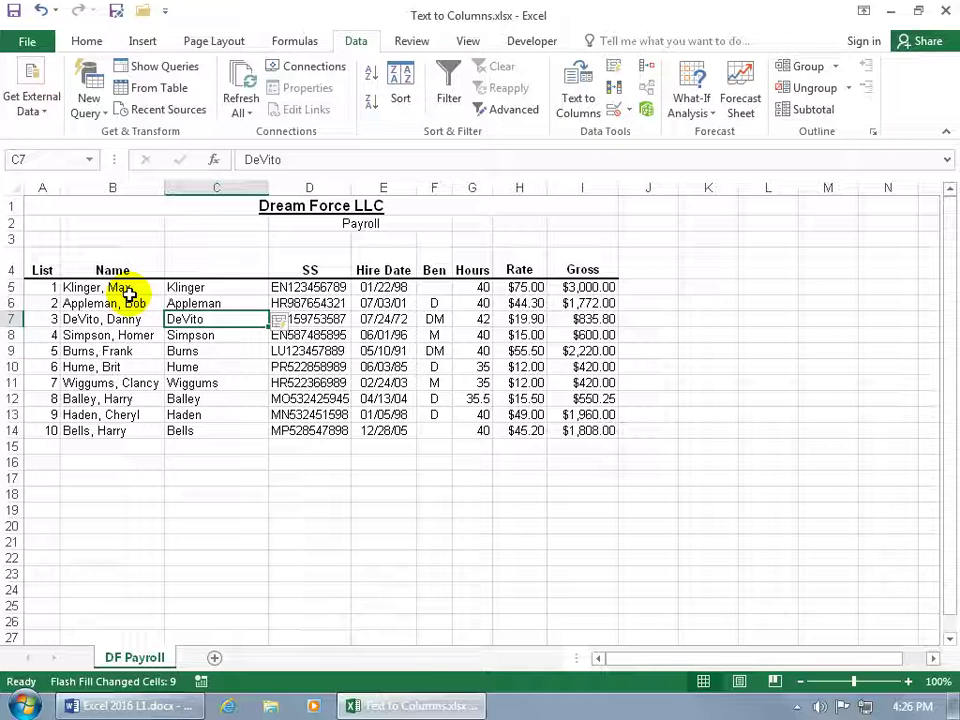
# Step: Undo the Flash Fill entries and the column insertion, and redo the blank column with the Text to Columns split
pyautogui.click(40, 11)
pyautogui.click(40, 11)
pyautogui.click(40, 11)
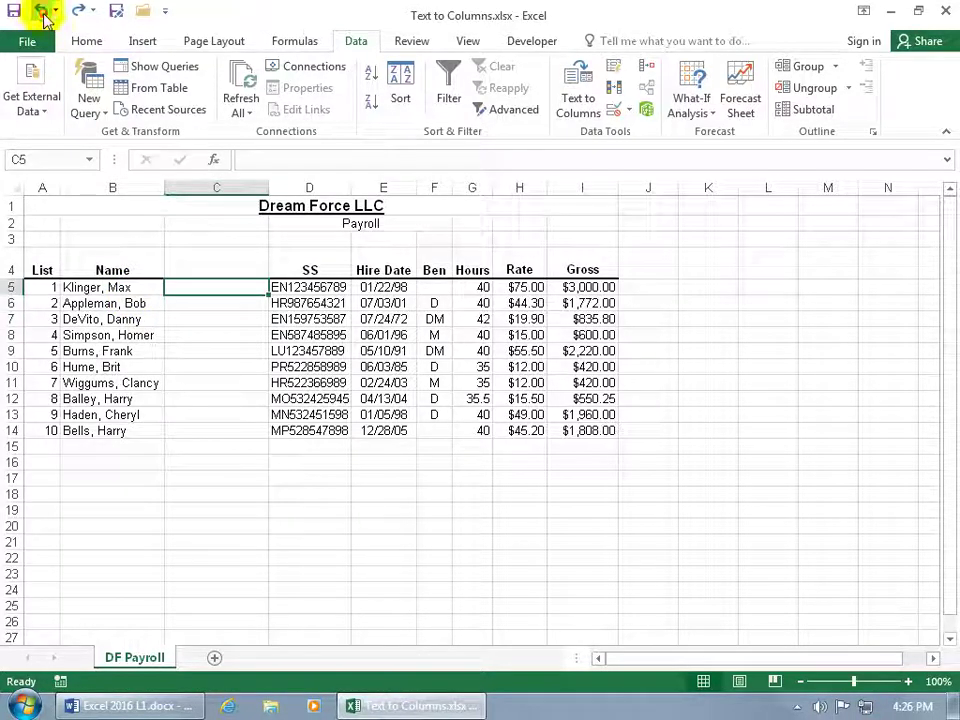
pyautogui.click(40, 11)
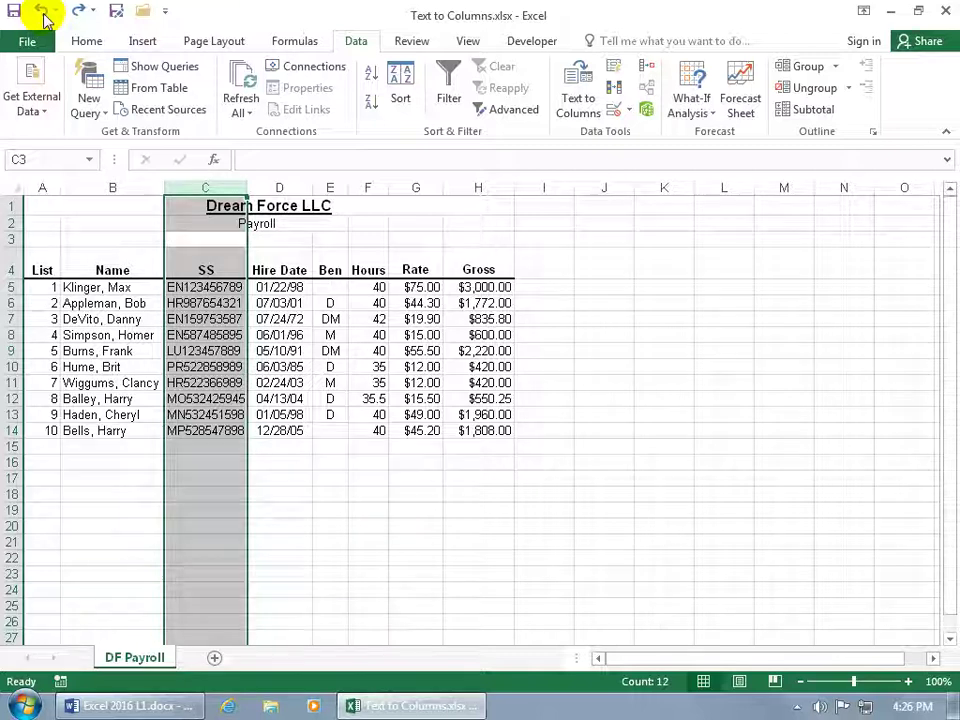
pyautogui.hotkey('ctrl', 'y')
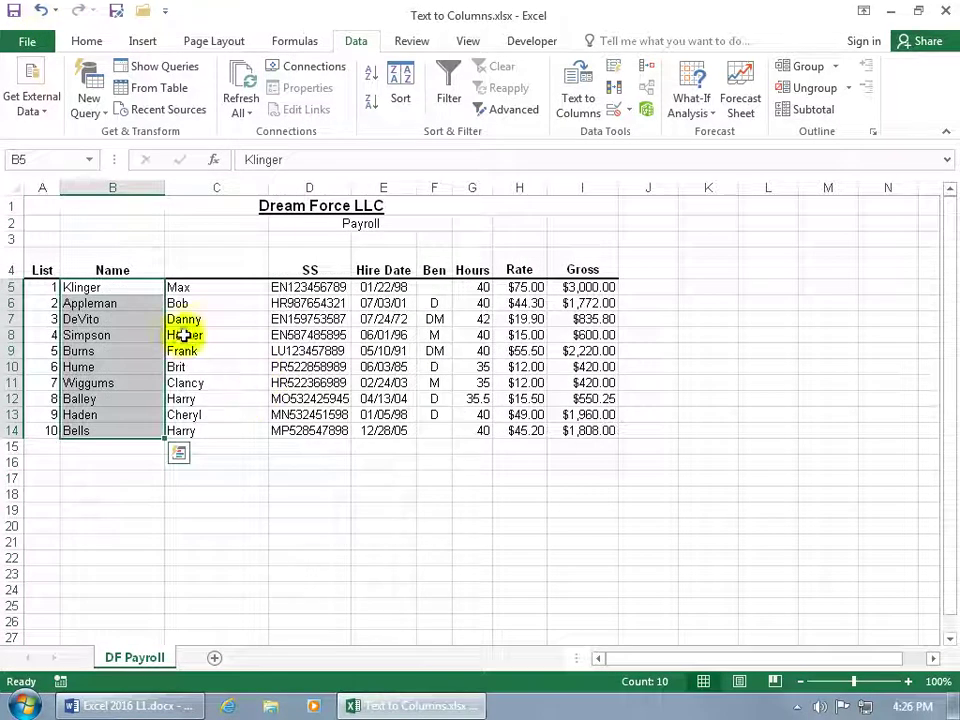
# Step: Enter the column headers Last Name in B4 and First Name in C4
pyautogui.click(133, 270)
pyautogui.write('Last a')
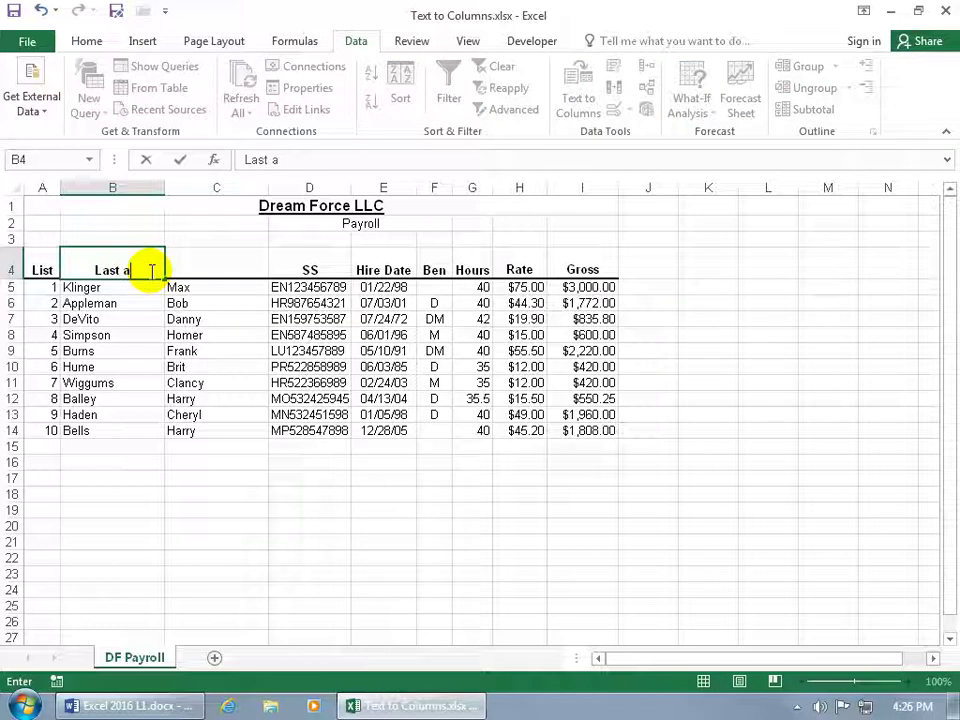
pyautogui.press('BackSpace')
pyautogui.write('Name')
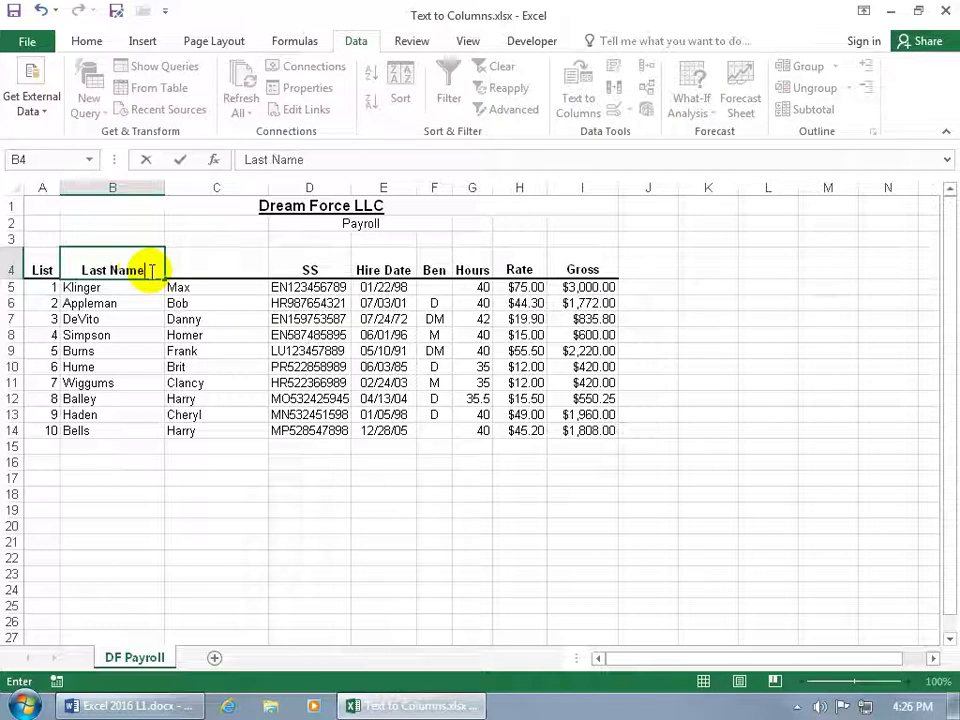
pyautogui.press('Tab')
pyautogui.write('First Name')
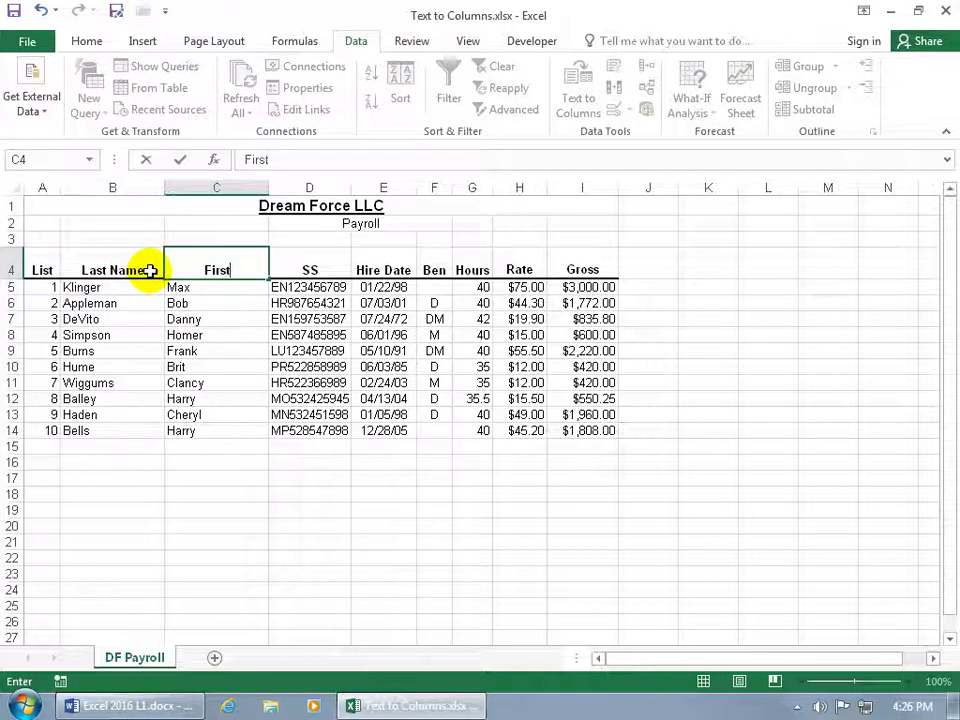
pyautogui.press('Return')
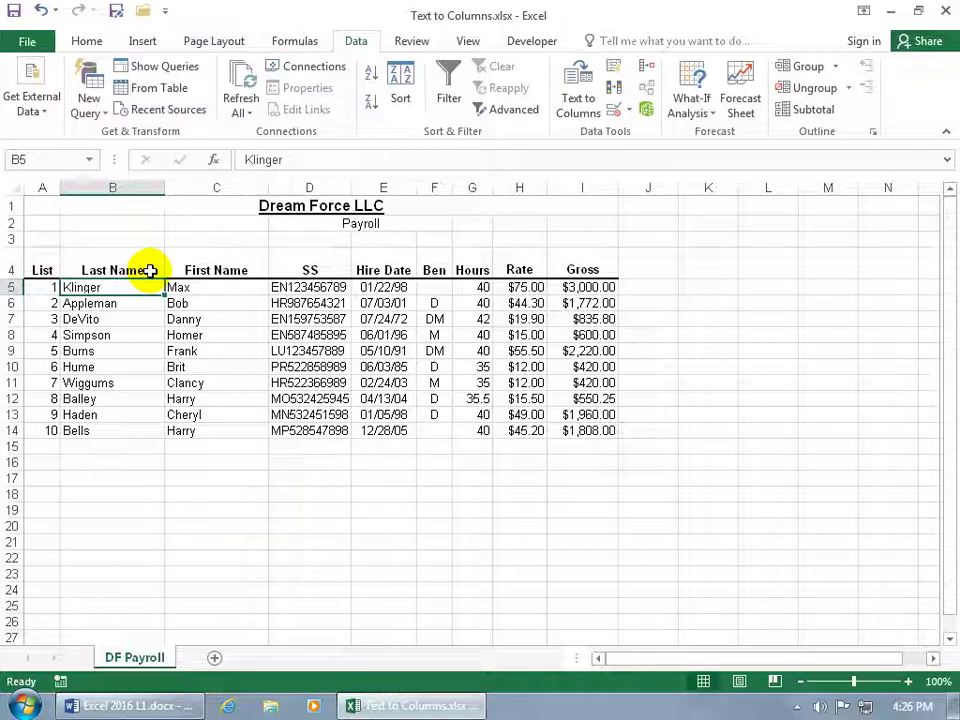